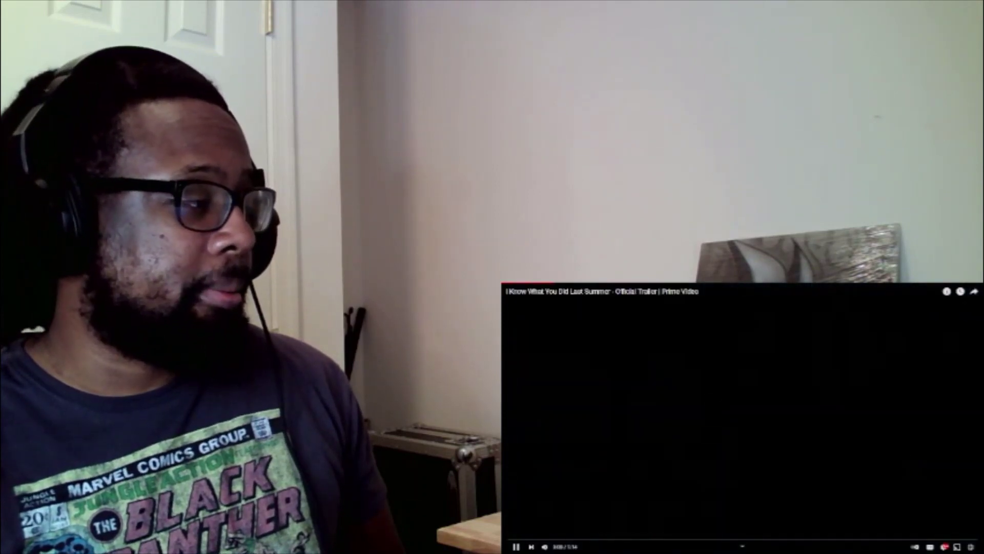
key("space")
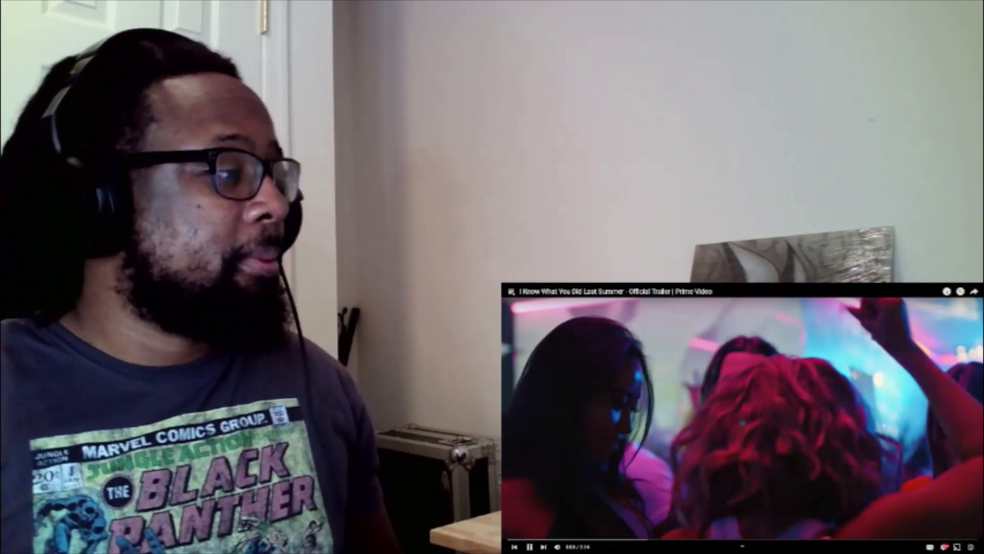
left_click(884, 425)
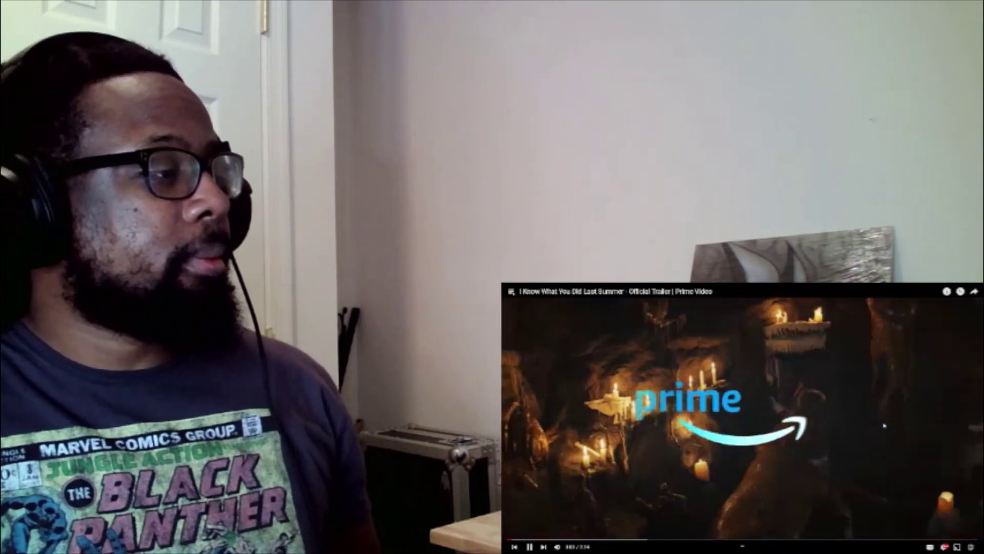